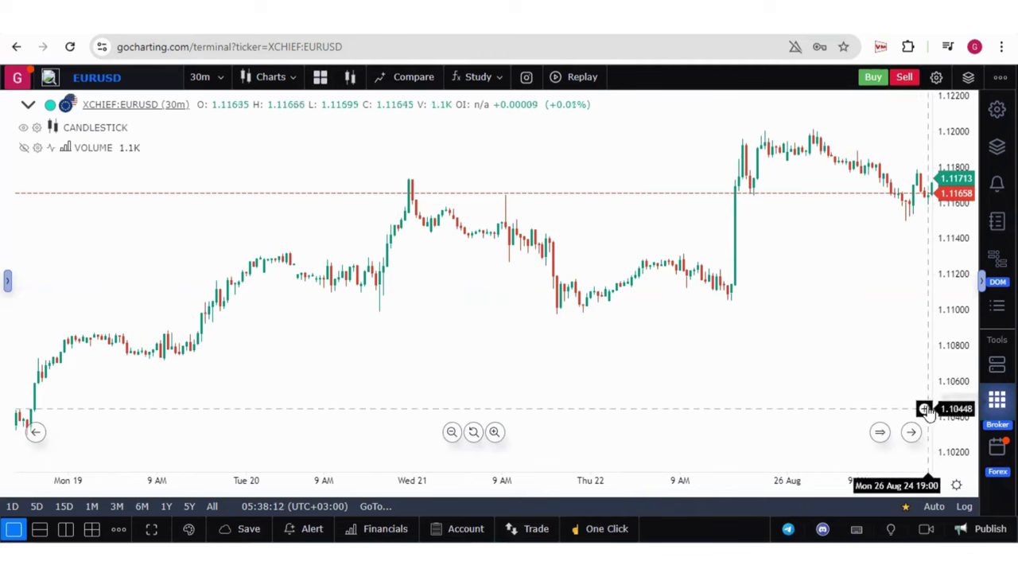
Switch the Broker panel to the GoCharting App Store broker list.
{"action": "left_click", "coordinate": [996, 402]}
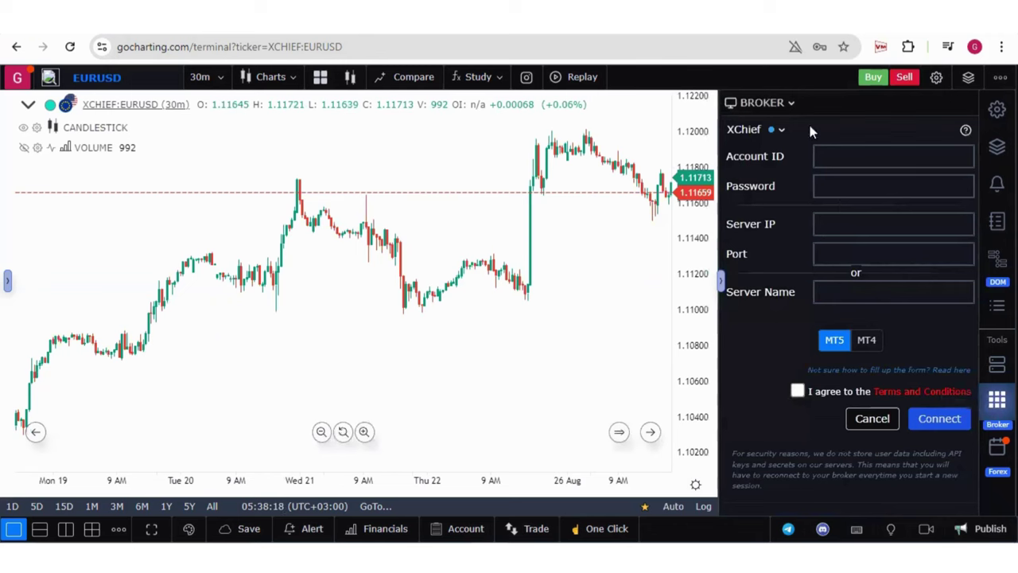
{"action": "left_click", "coordinate": [791, 103]}
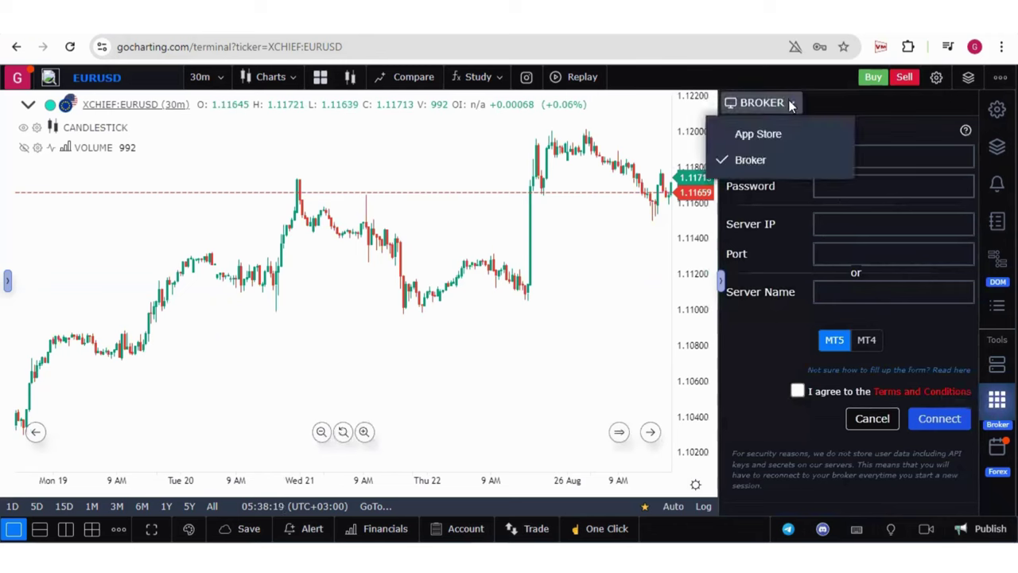
{"action": "left_click", "coordinate": [768, 134]}
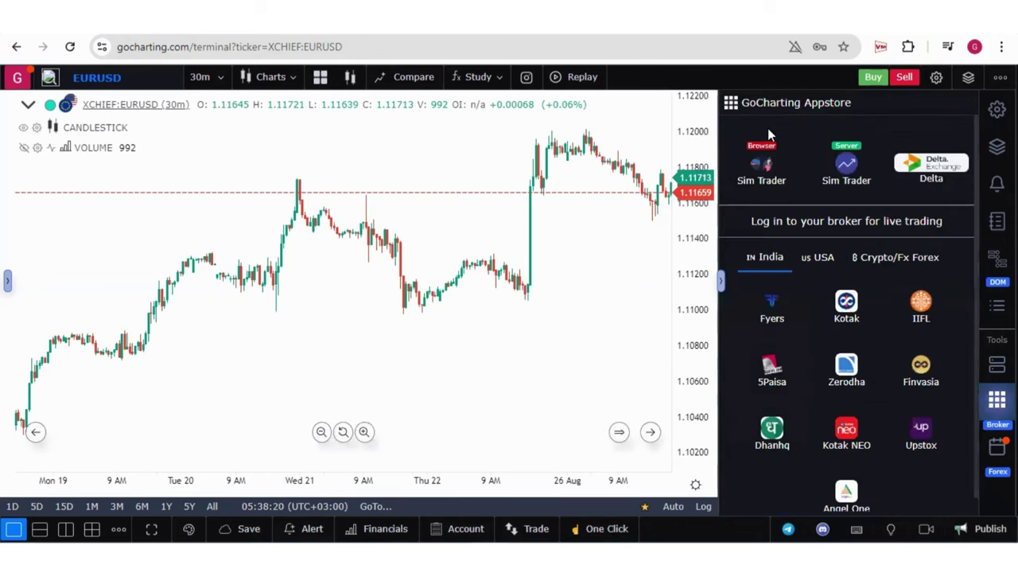
Pick XChief from the Crypto/Fx Forex brokers to bring up its login form.
{"action": "left_click", "coordinate": [827, 255]}
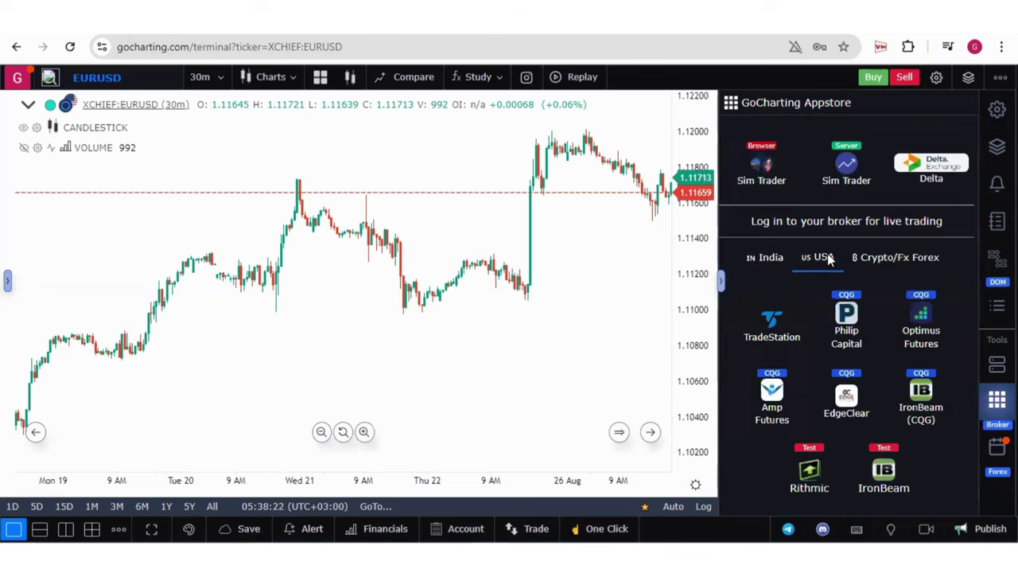
{"action": "left_click", "coordinate": [888, 261]}
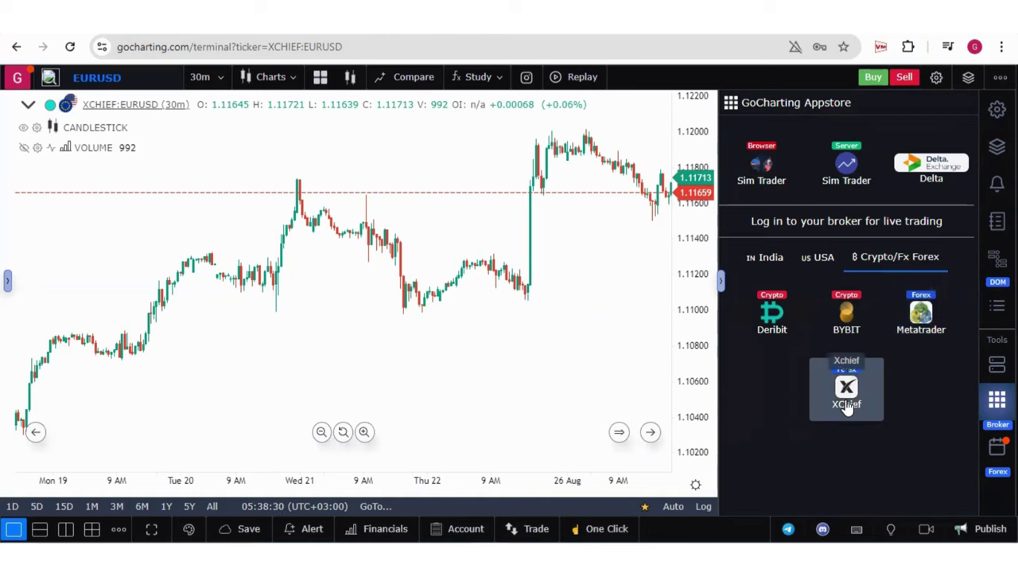
{"action": "left_click", "coordinate": [923, 320]}
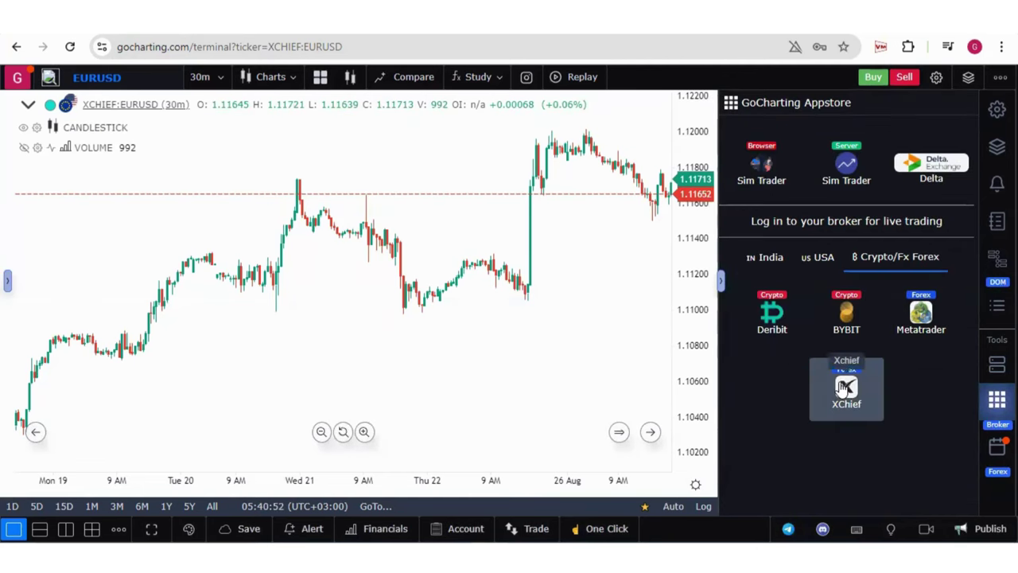
{"action": "left_click", "coordinate": [841, 386]}
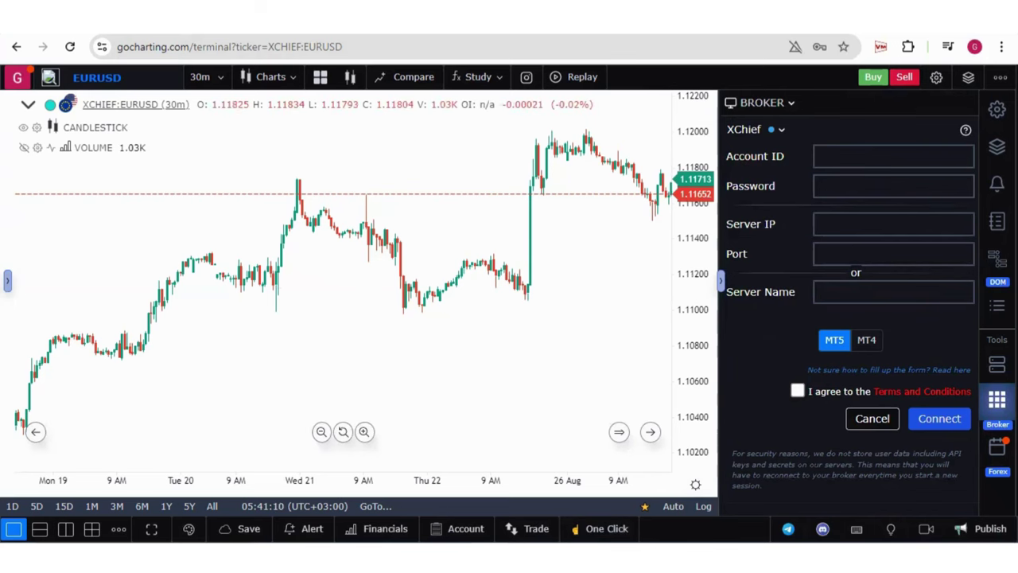
{"action": "key", "text": "ctrl+shift+Escape"}
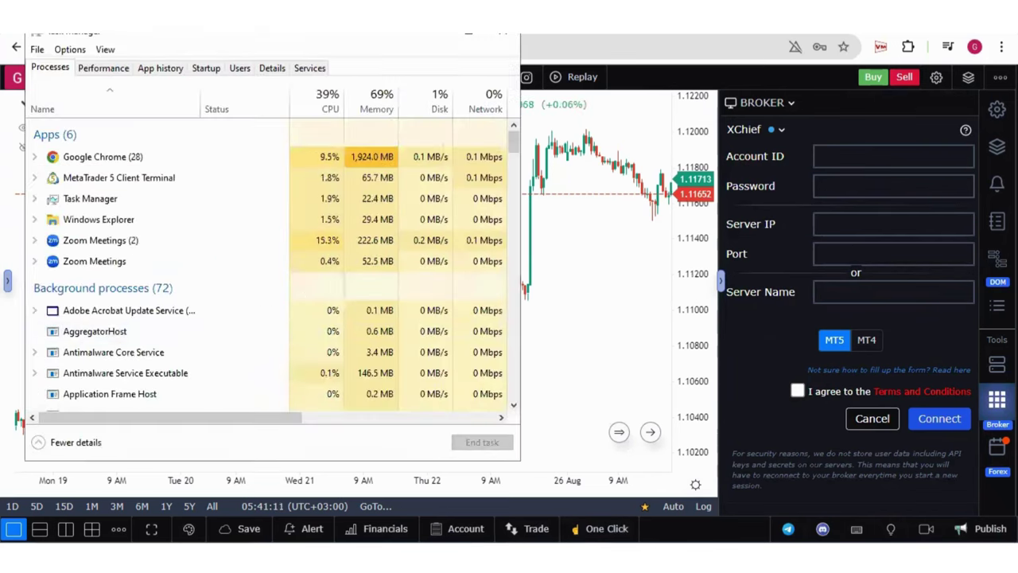
{"action": "left_click", "coordinate": [113, 72]}
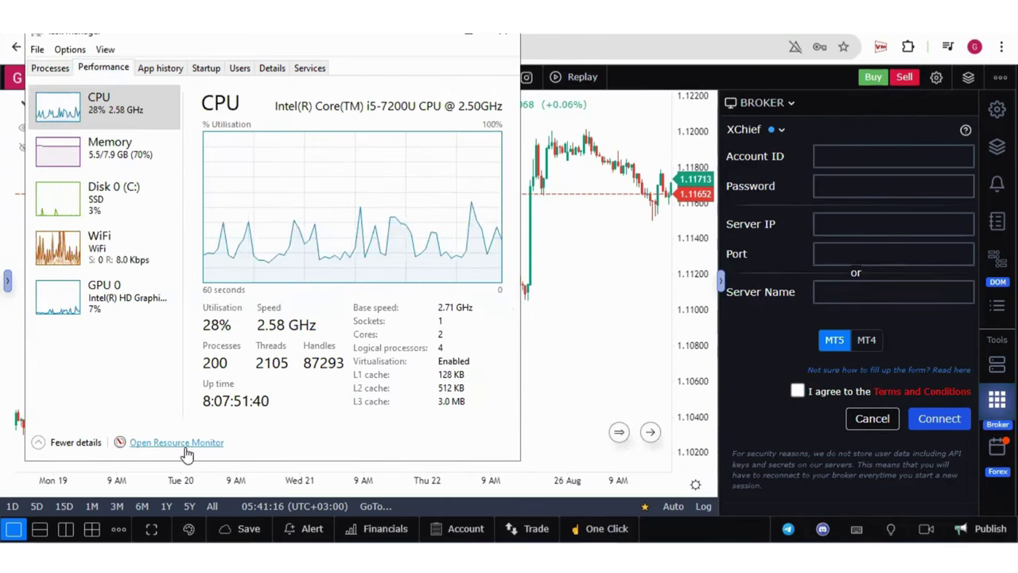
{"action": "left_click", "coordinate": [191, 451]}
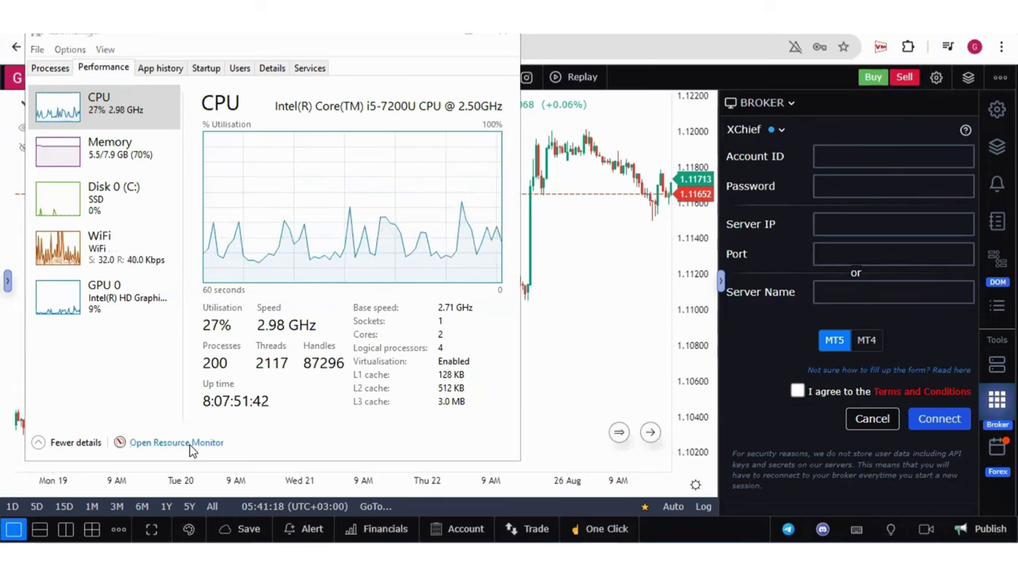
{"action": "left_click", "coordinate": [241, 110]}
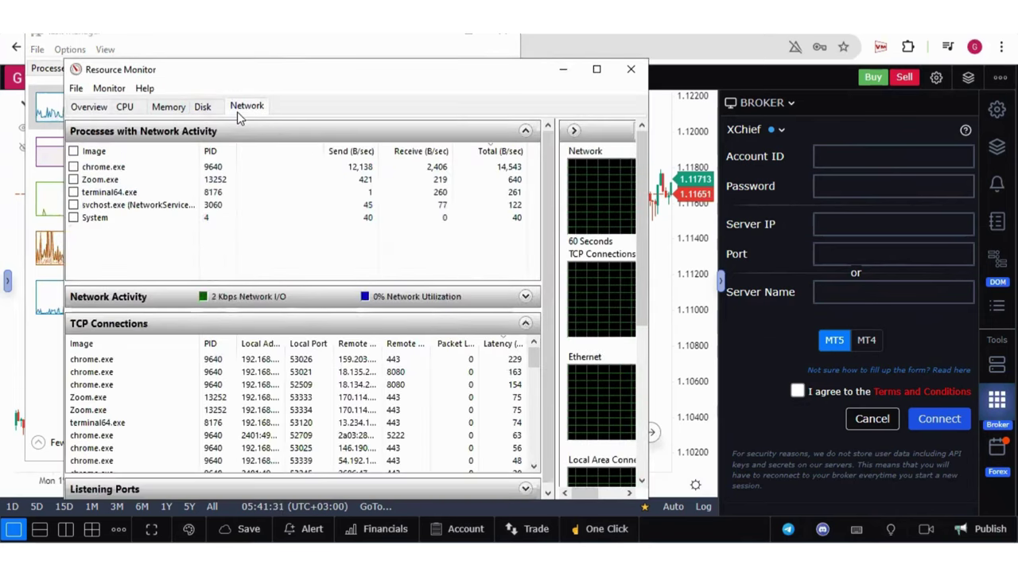
{"action": "left_click", "coordinate": [73, 192]}
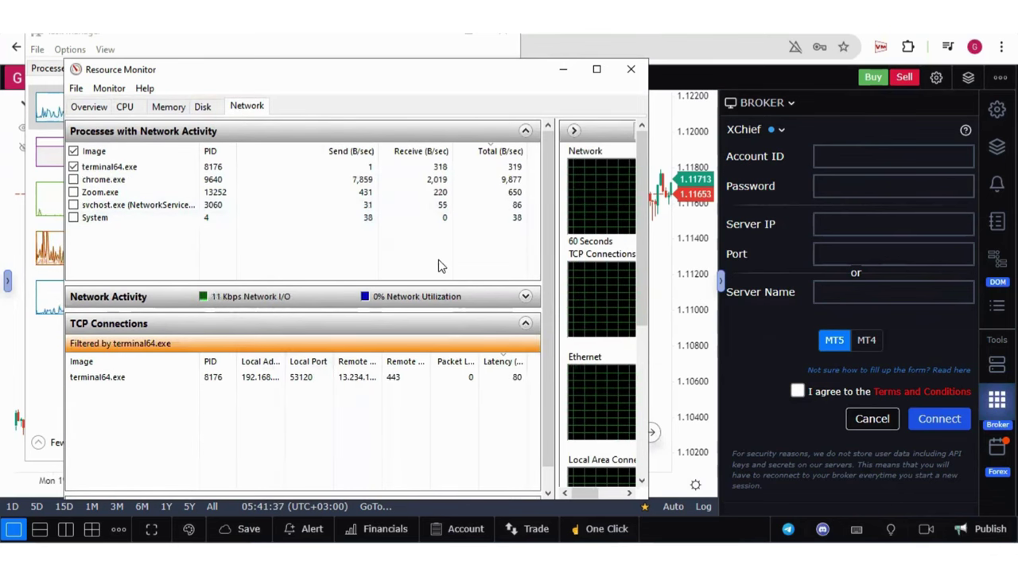
{"action": "left_click", "coordinate": [596, 70]}
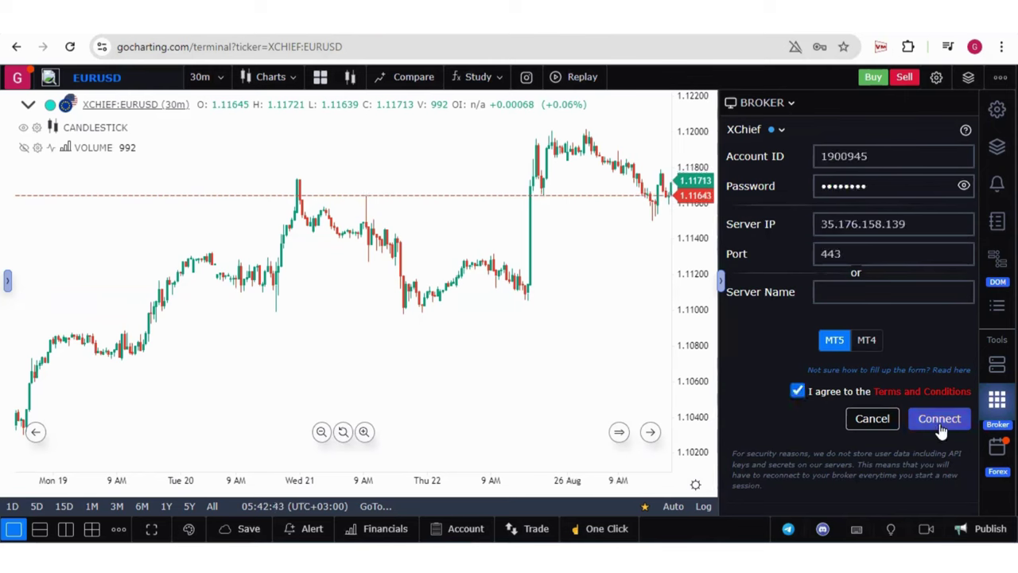
Connect the XChief account, collapse the broker panel, and check the balance in Transactions.
{"action": "left_click", "coordinate": [939, 419]}
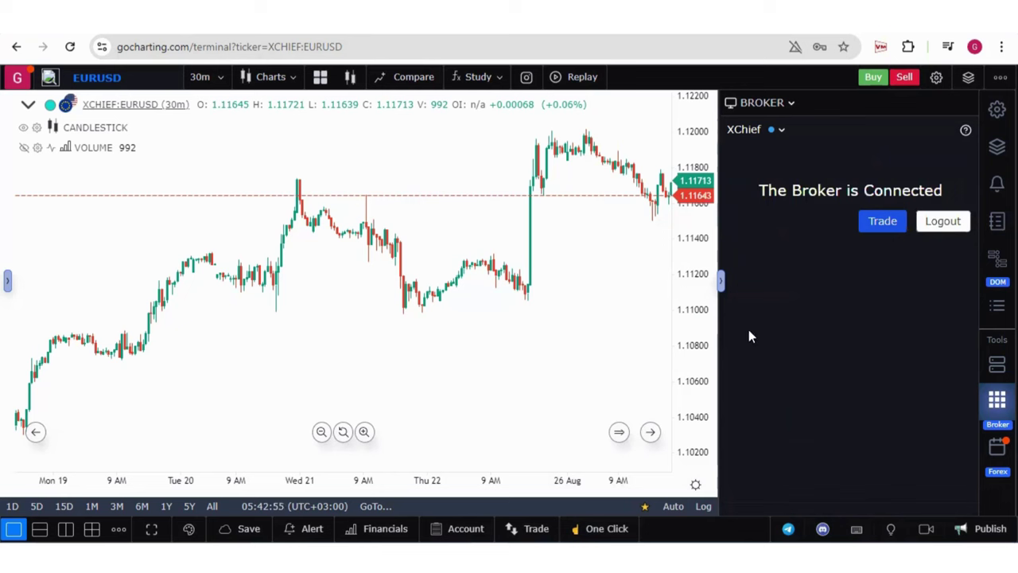
{"action": "left_click", "coordinate": [721, 287]}
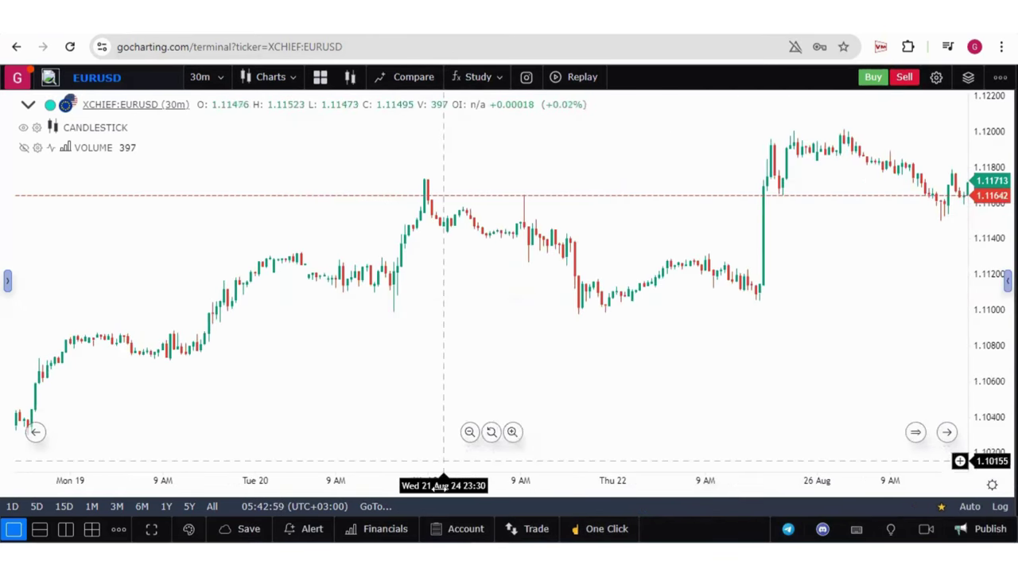
{"action": "left_click", "coordinate": [448, 532]}
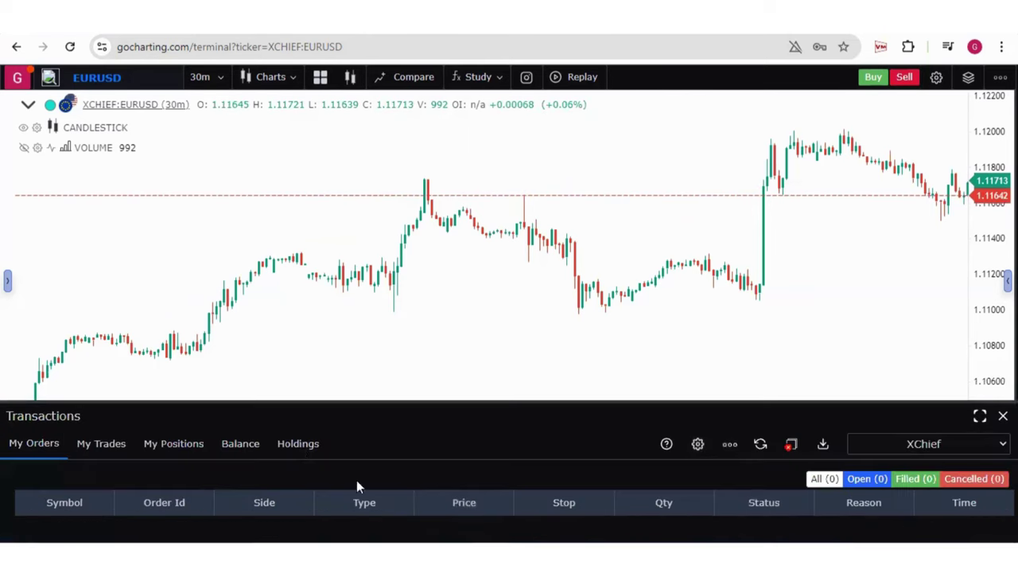
{"action": "left_click", "coordinate": [237, 295]}
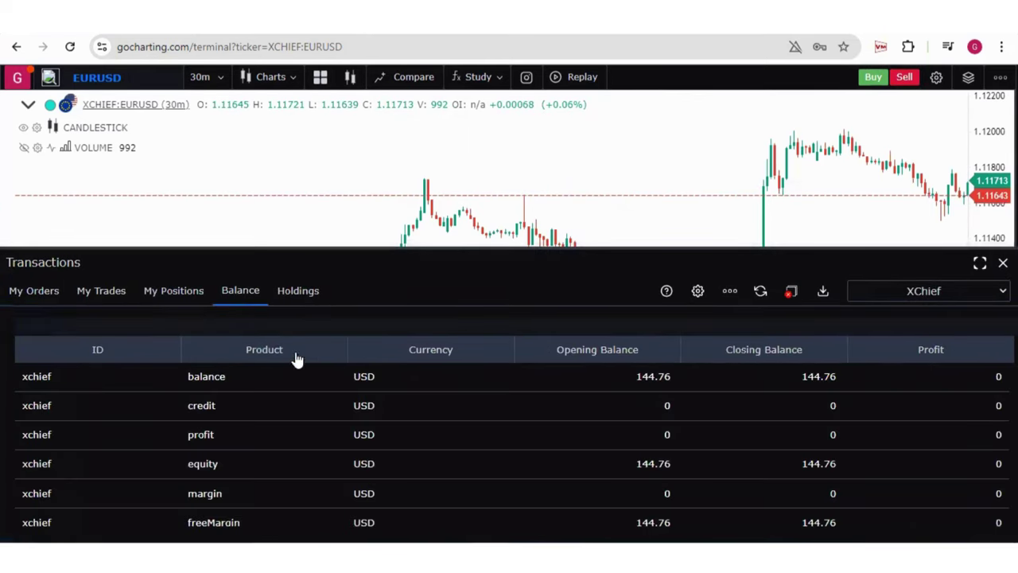
{"action": "left_click", "coordinate": [1002, 262]}
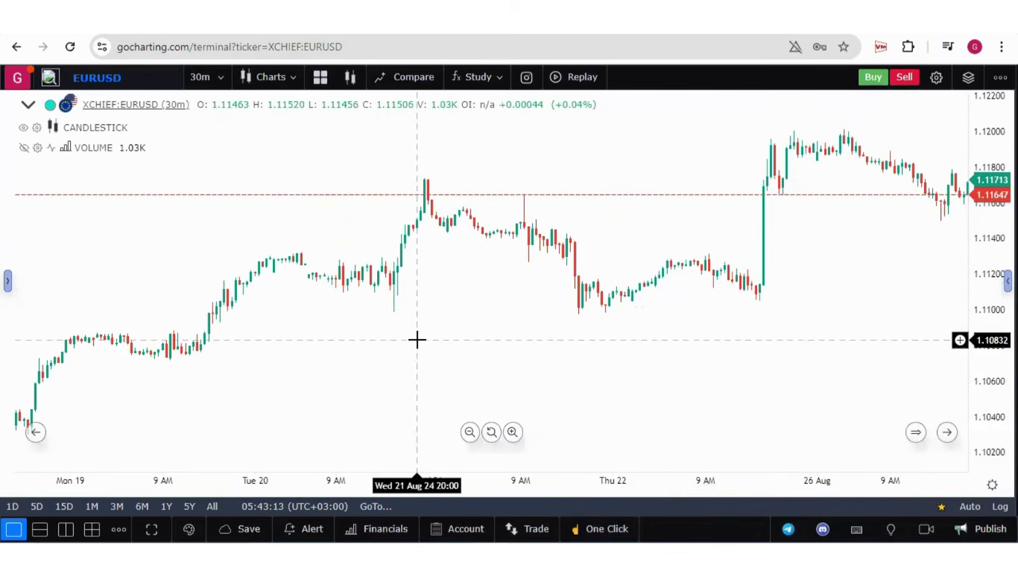
Search for EURUSD and load the XCHIEF EURUSD instrument on the chart.
{"action": "left_click", "coordinate": [152, 78]}
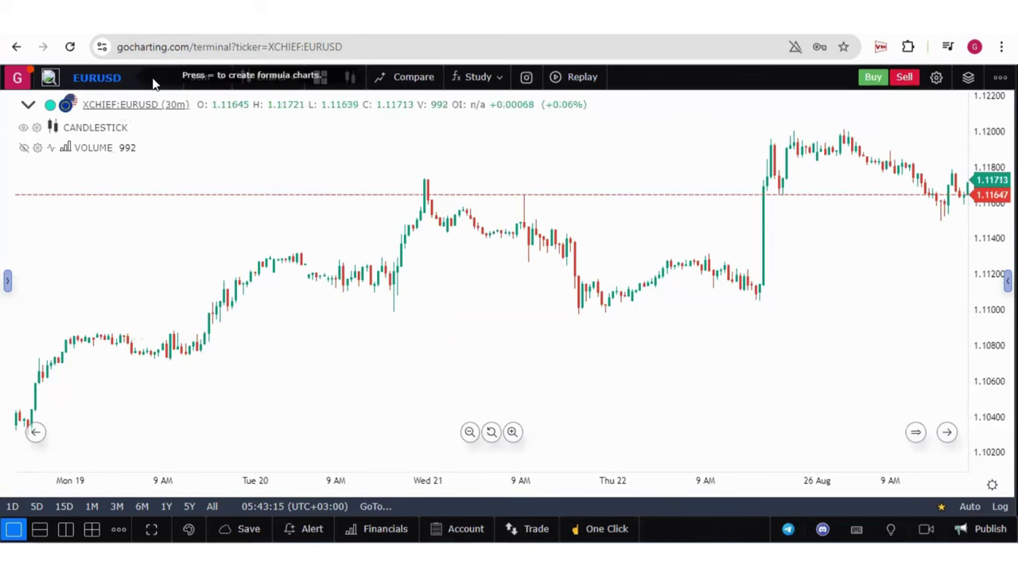
{"action": "type", "text": "EURUSD"}
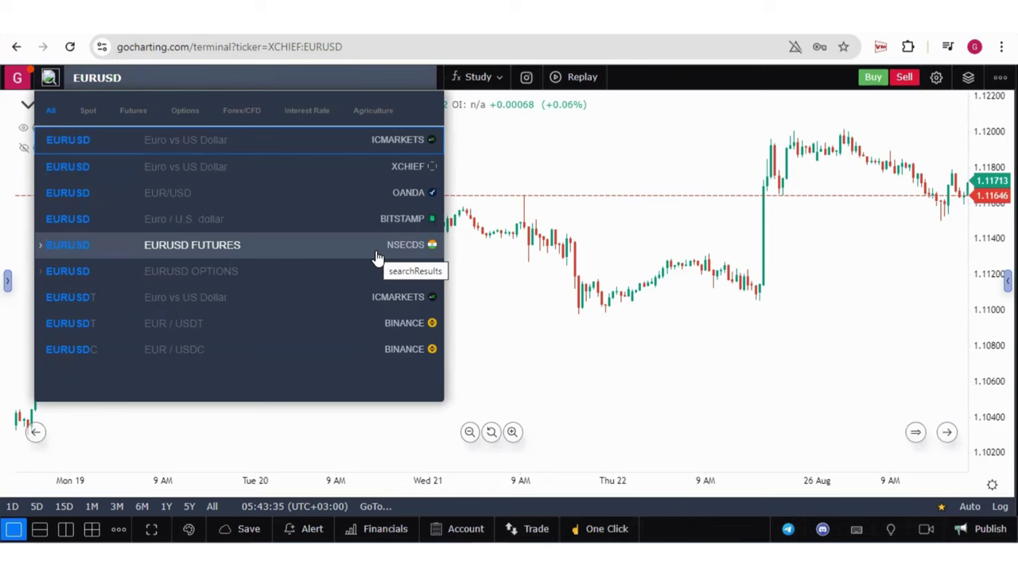
{"action": "left_click", "coordinate": [301, 174]}
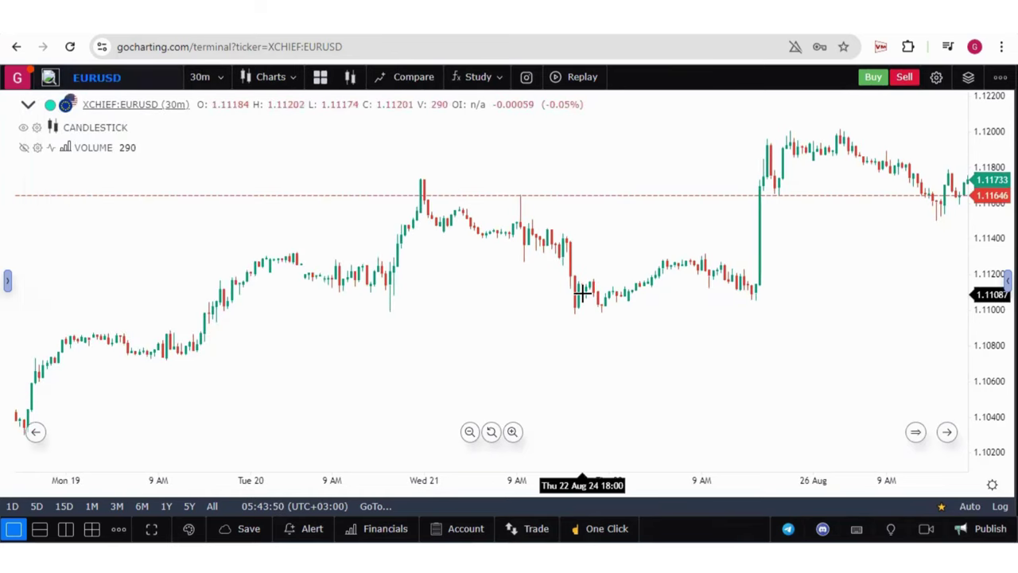
Submit a BUY MKT order of 0.05 lots on EURUSD, then close the Trading Panel.
{"action": "left_click", "coordinate": [873, 78]}
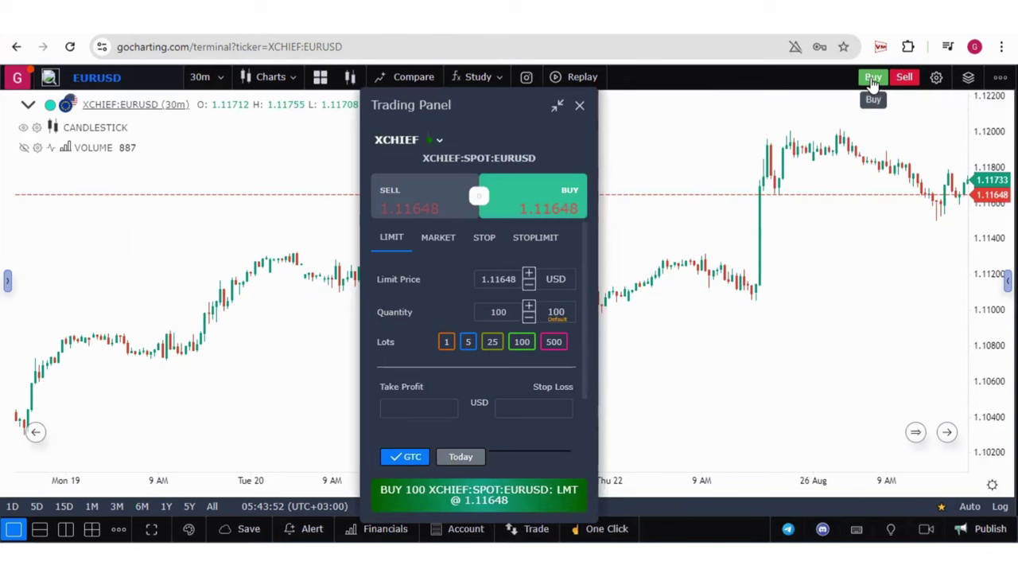
{"action": "left_click", "coordinate": [438, 238]}
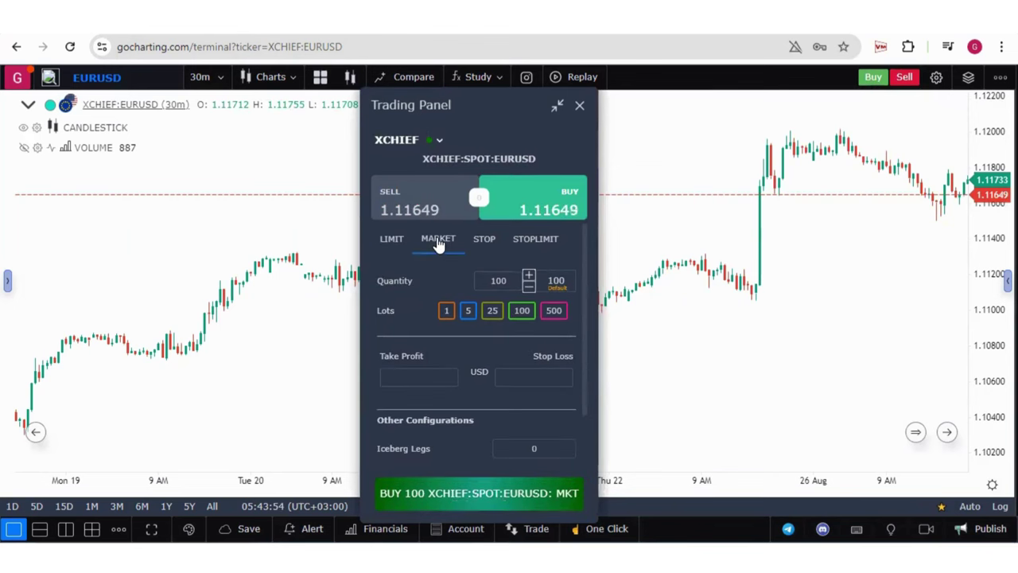
{"action": "double_click", "coordinate": [508, 283]}
{"action": "type", "text": "0.0"}
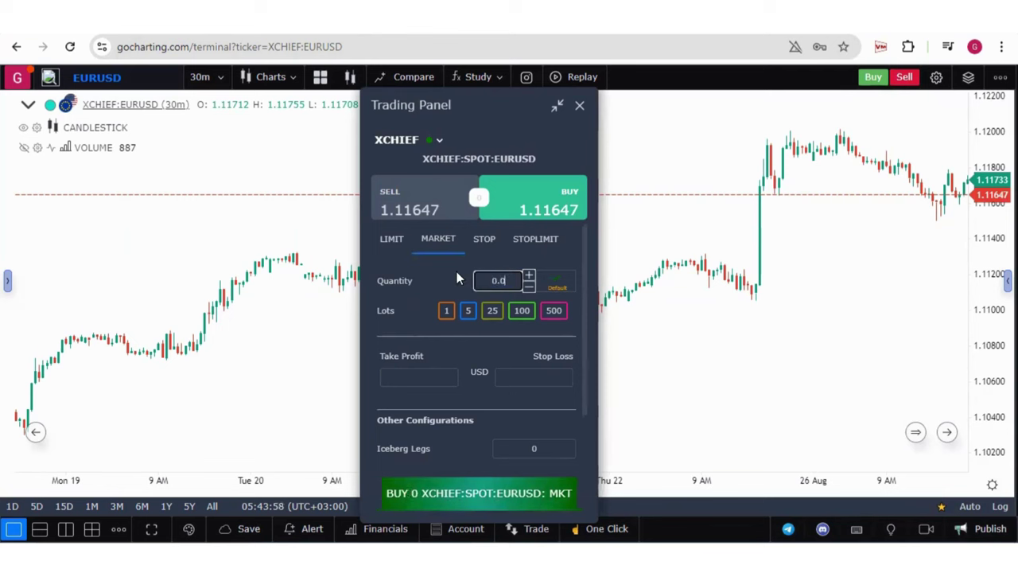
{"action": "type", "text": "5"}
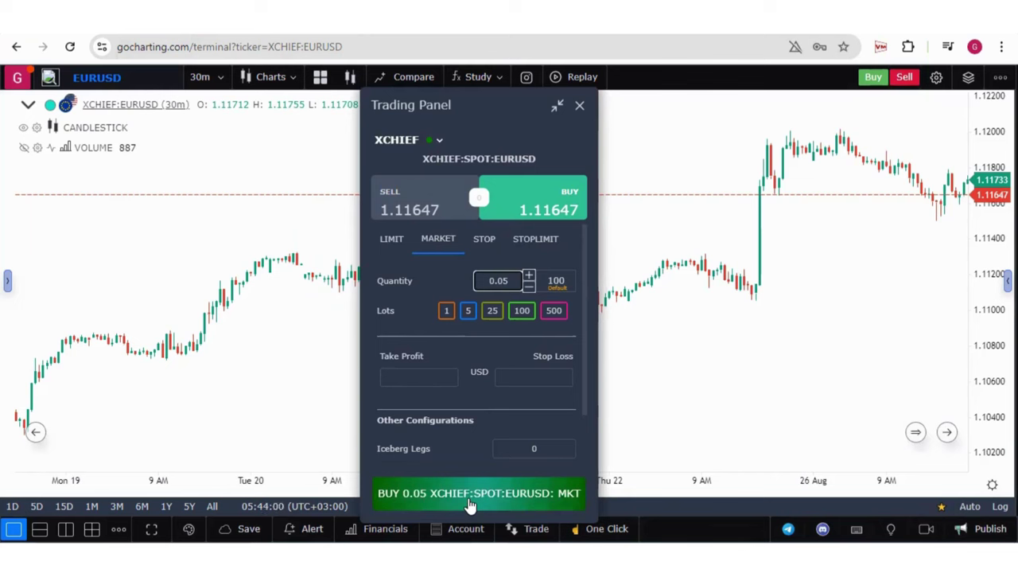
{"action": "left_click", "coordinate": [470, 501]}
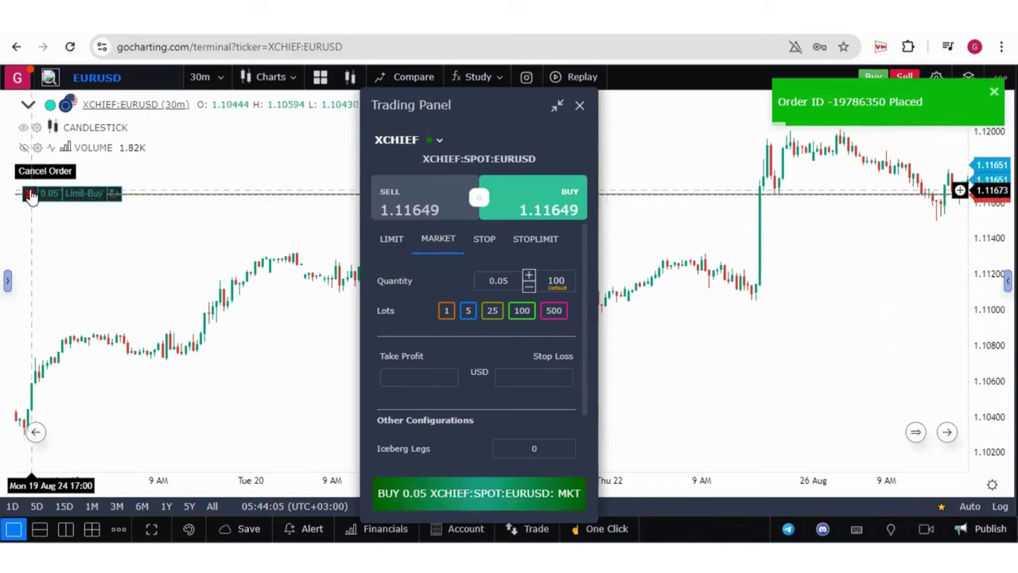
{"action": "left_click", "coordinate": [580, 111]}
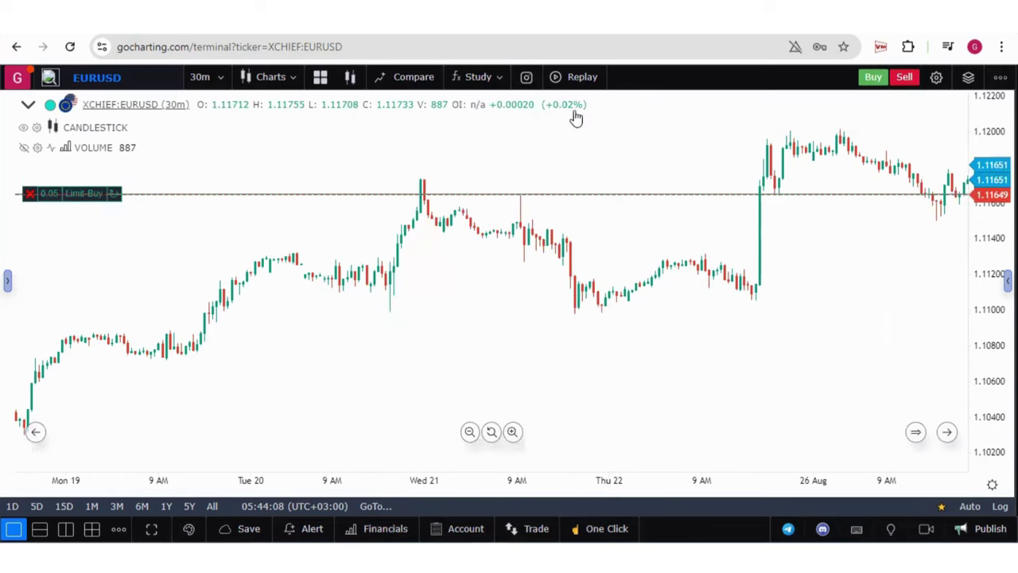
{"action": "left_click", "coordinate": [471, 531]}
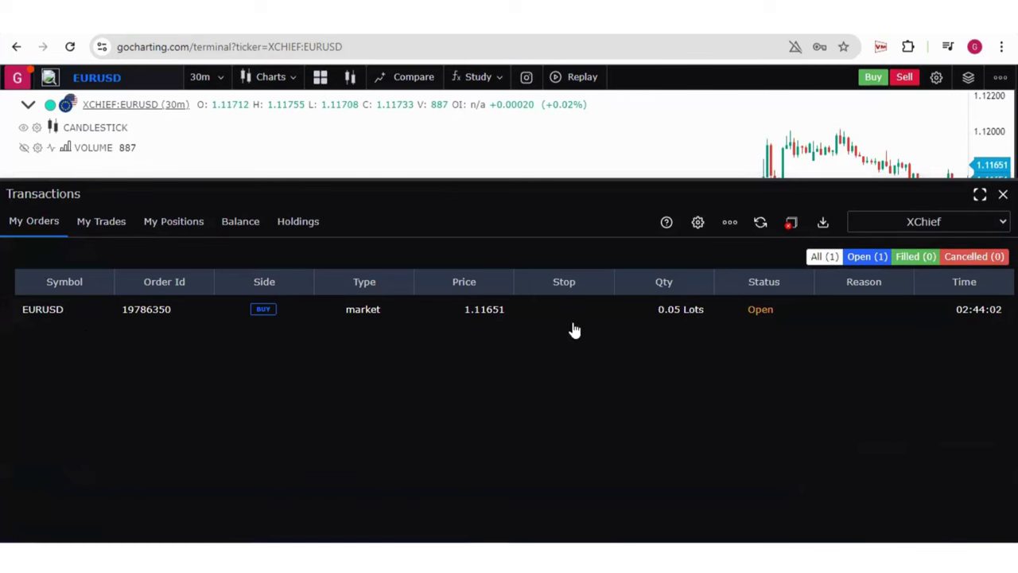
{"action": "left_click", "coordinate": [113, 222]}
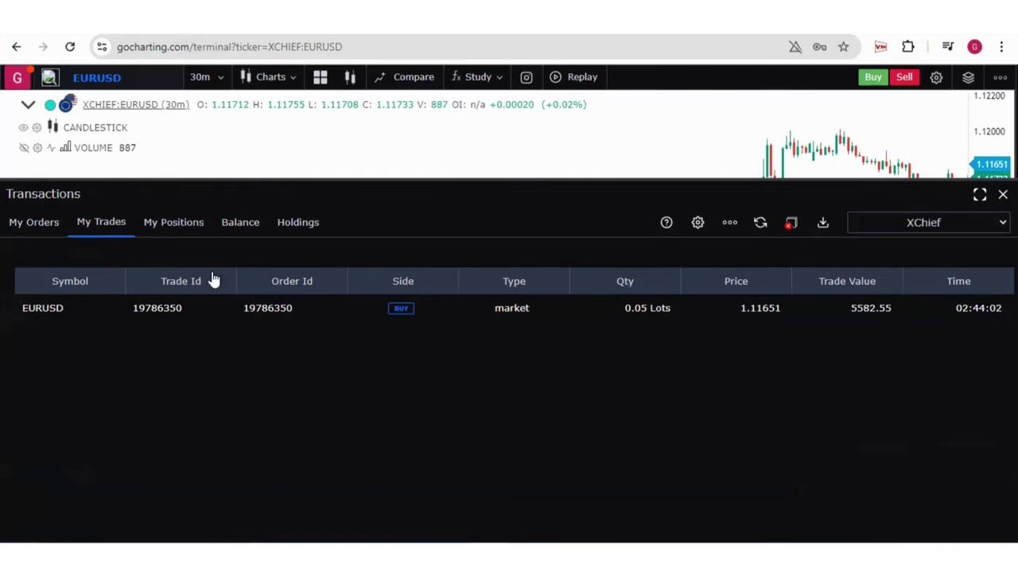
{"action": "left_click", "coordinate": [178, 225]}
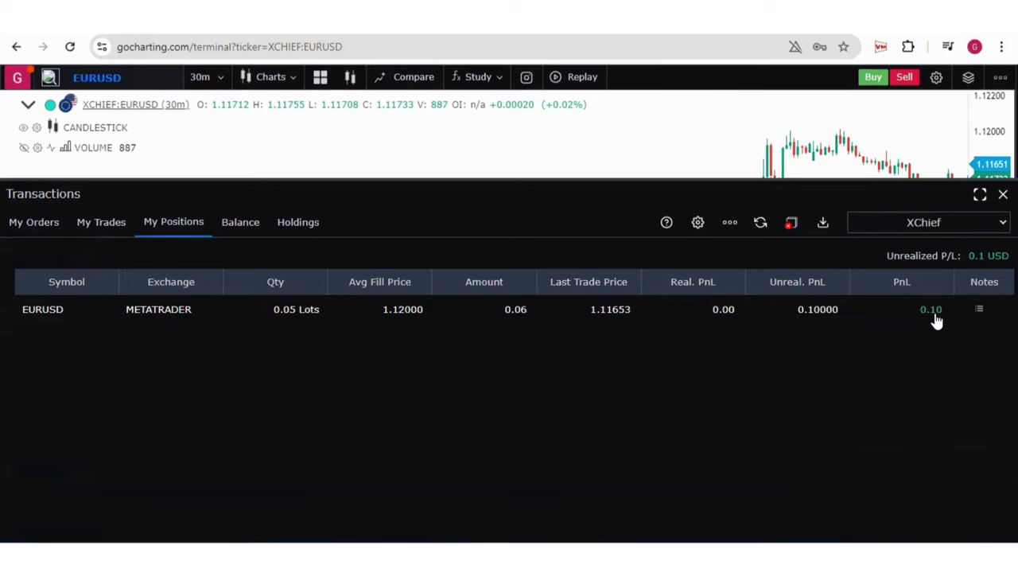
{"action": "left_click", "coordinate": [234, 227]}
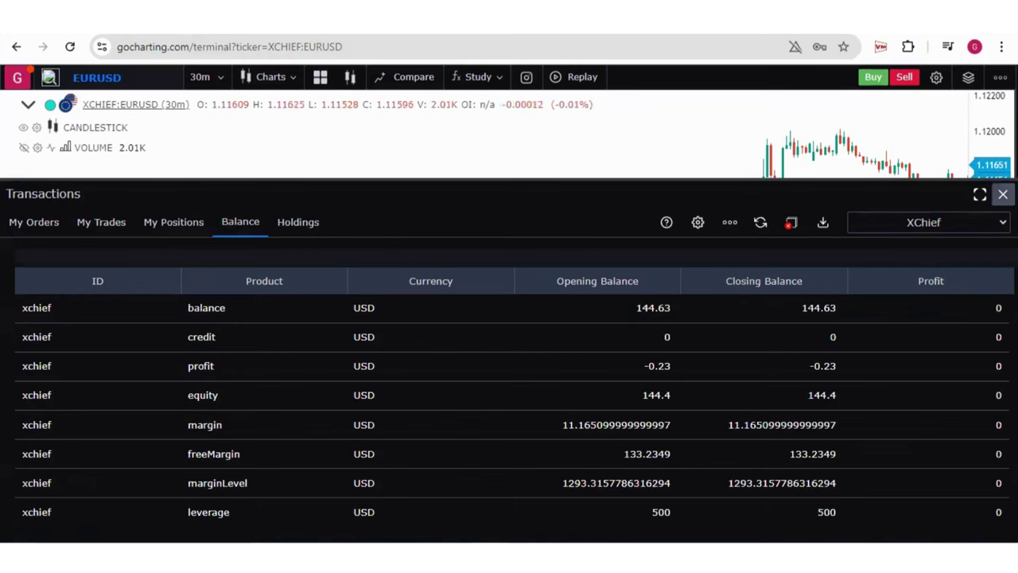
{"action": "left_click", "coordinate": [1002, 194]}
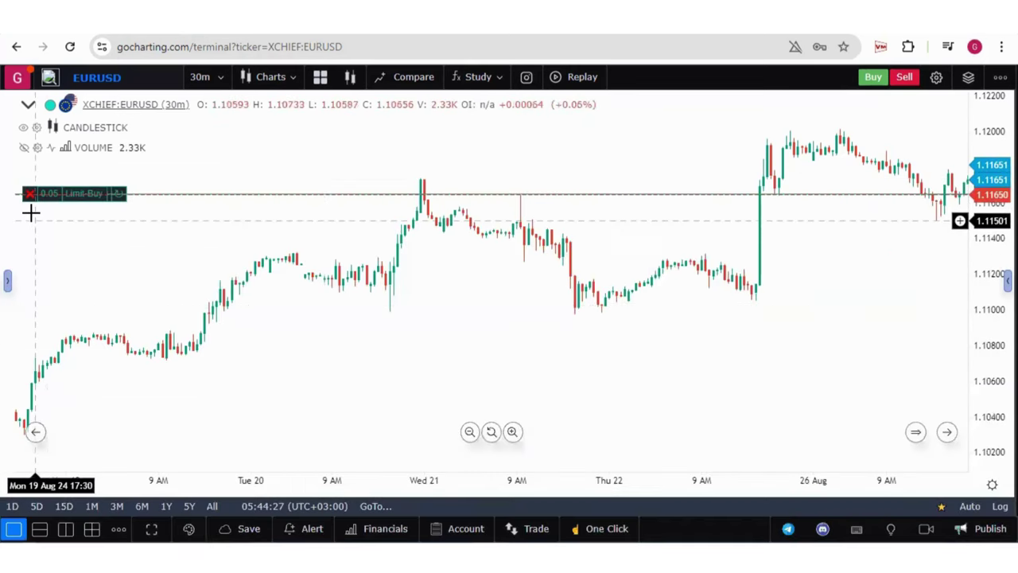
Delete the 0.05 Limit-Buy order line, answering Yes to the confirmation.
{"action": "left_click", "coordinate": [28, 196]}
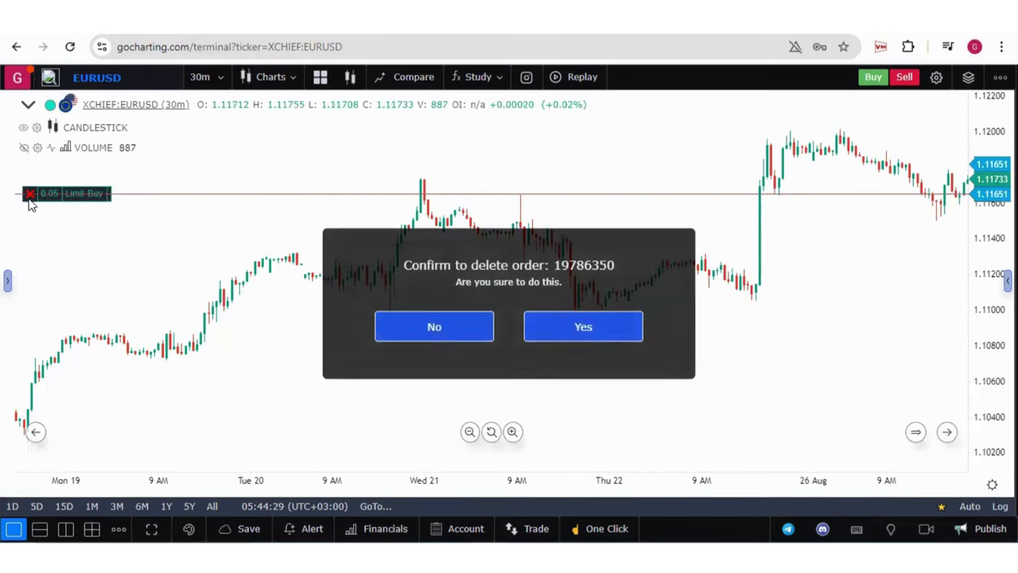
{"action": "left_click", "coordinate": [577, 331]}
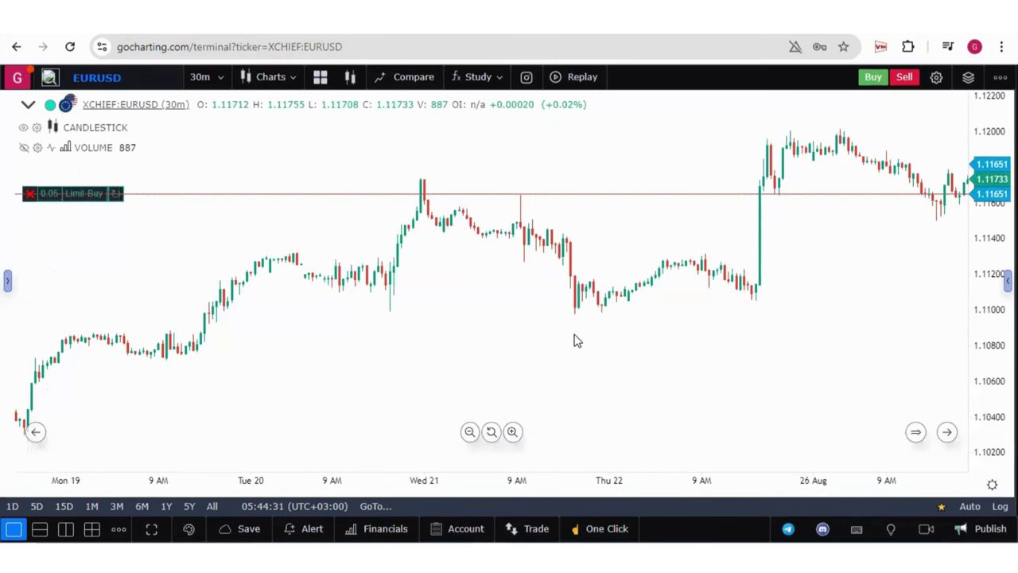